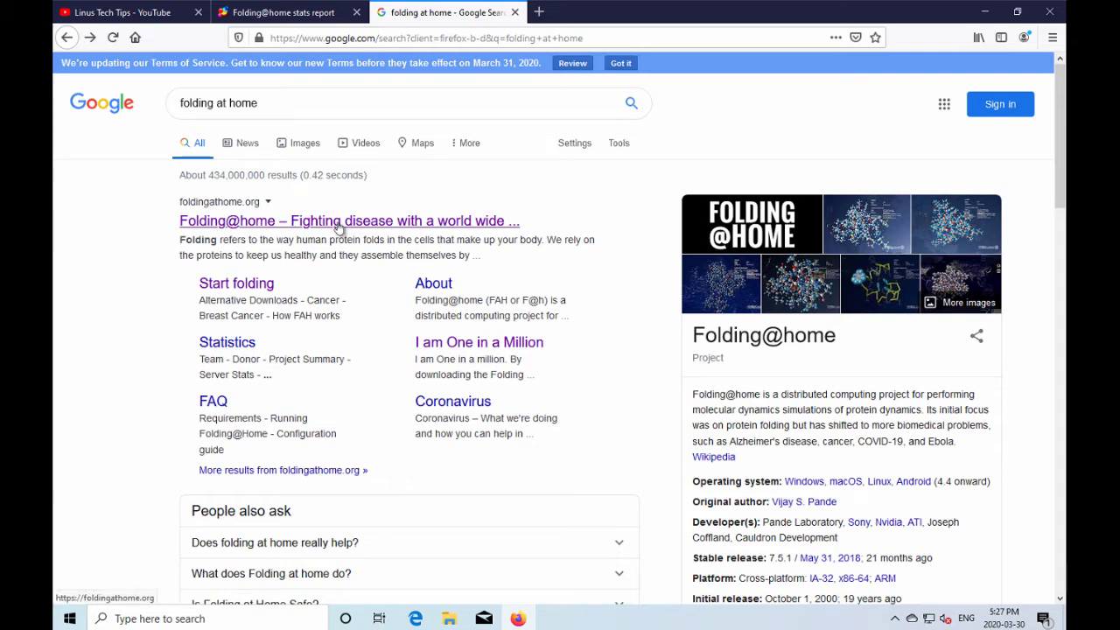
Open the official Folding@home website from the 'folding at home' search results.
left_click(340, 224)
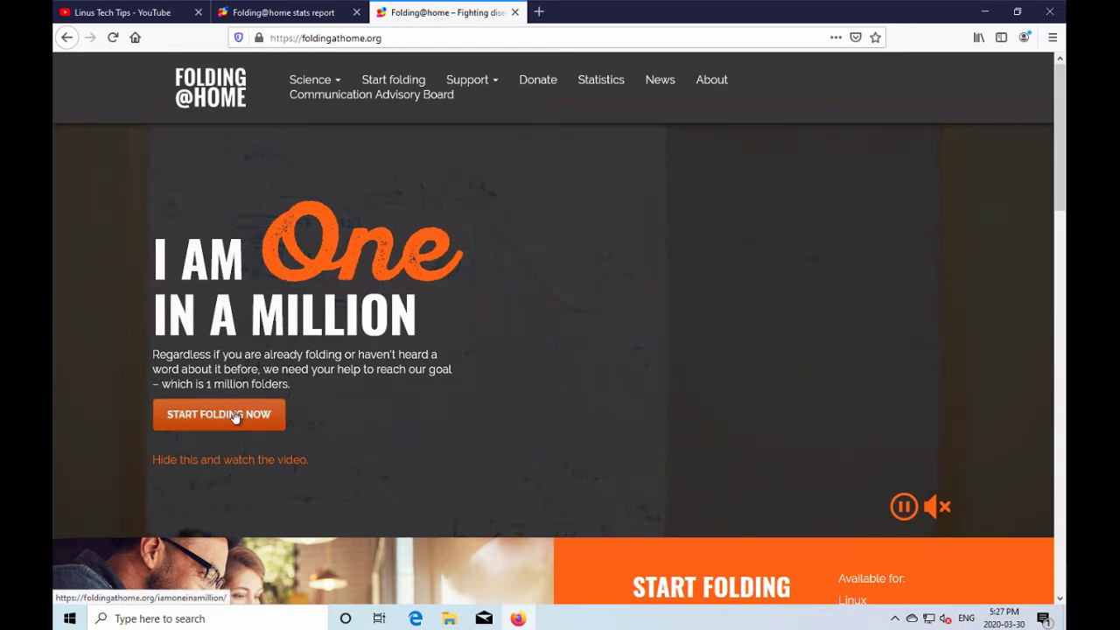
Go from Start Folding Now to the Alternative Downloads page, browse its installers, then minimise Firefox.
left_click(234, 416)
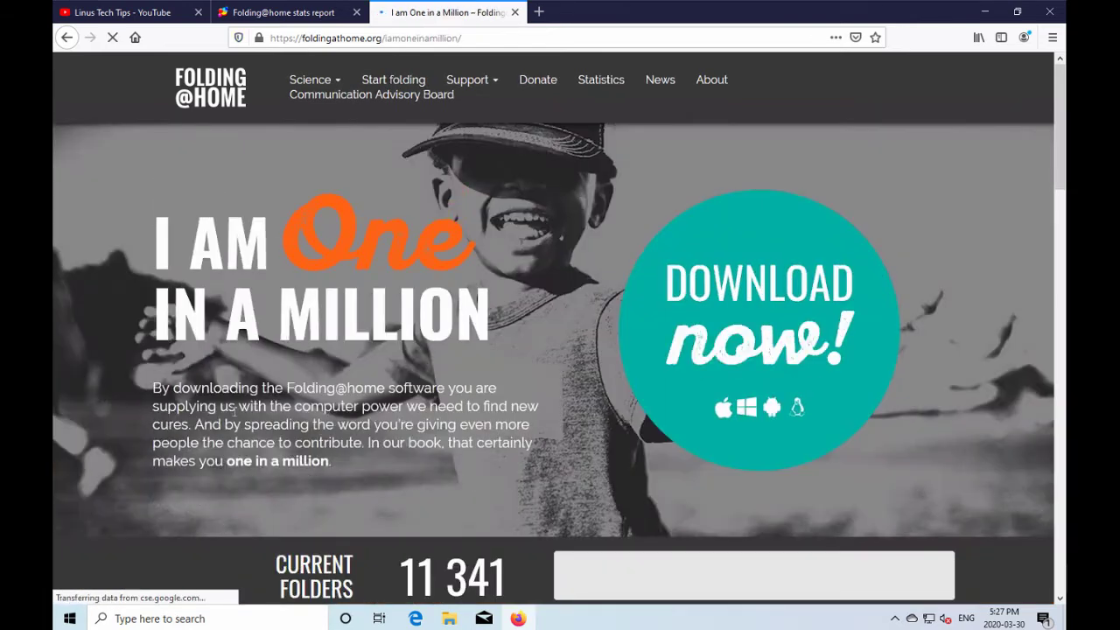
left_click(754, 301)
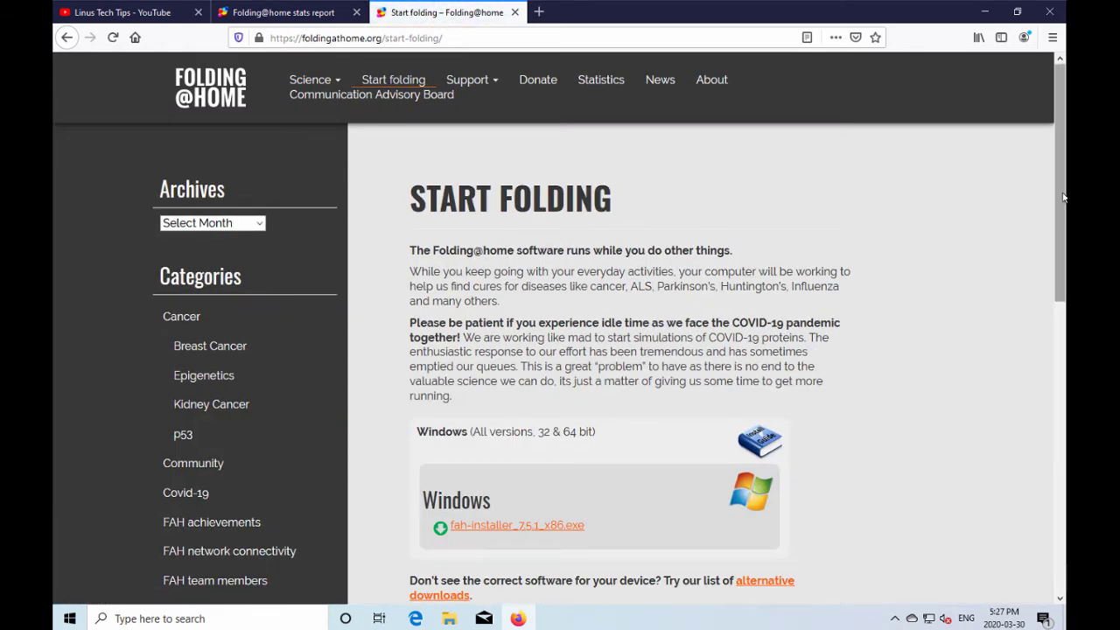
scroll(831, 350, "down", 3)
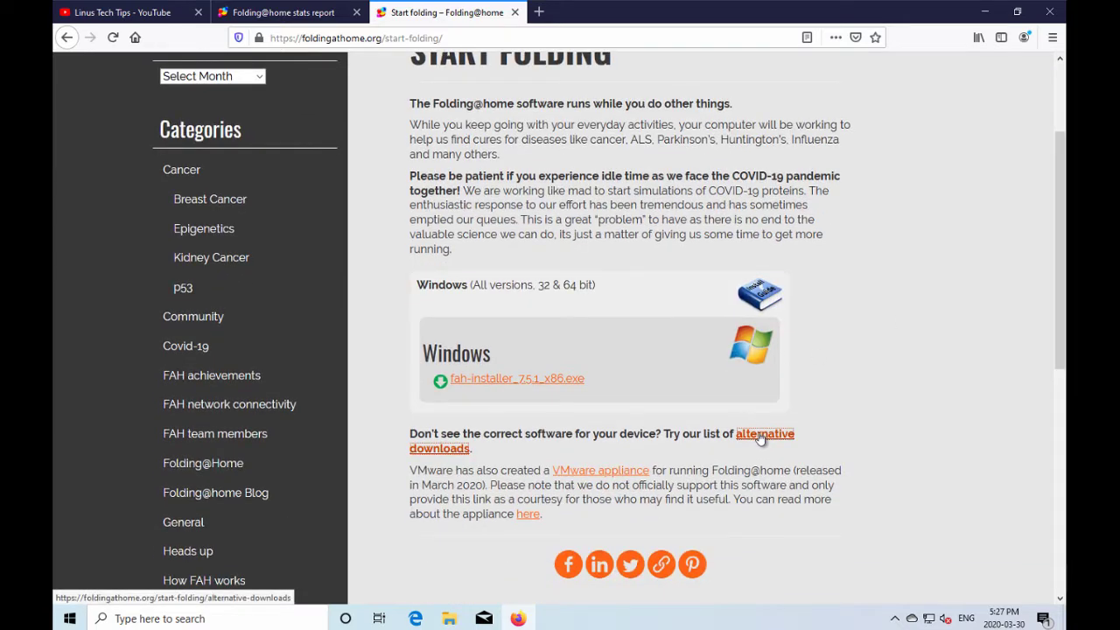
left_click(761, 435)
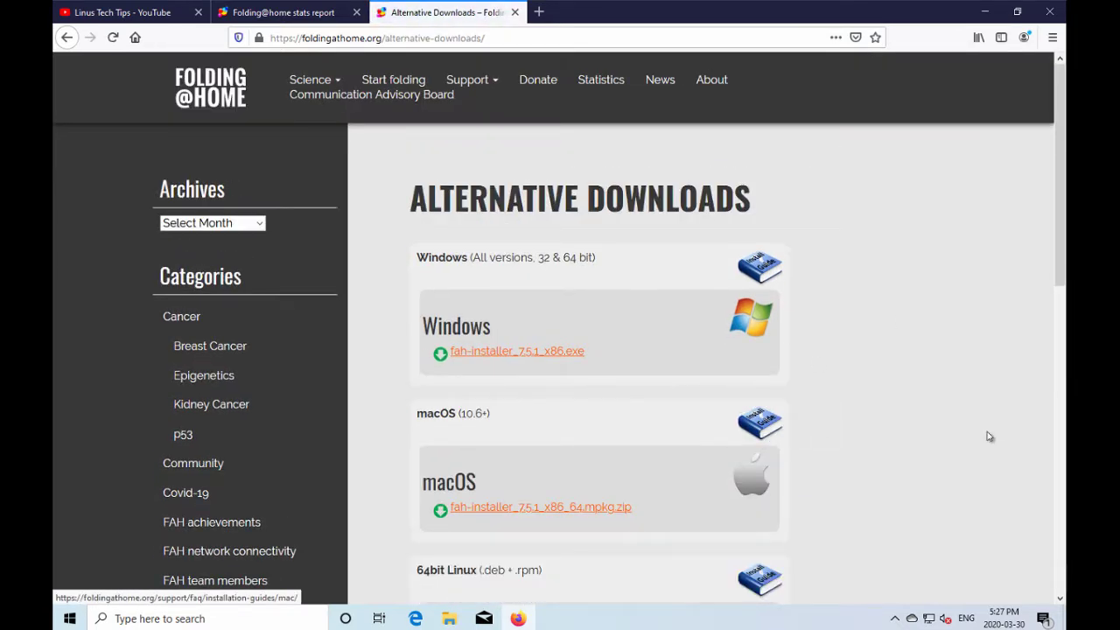
scroll(1043, 289, "down", 4)
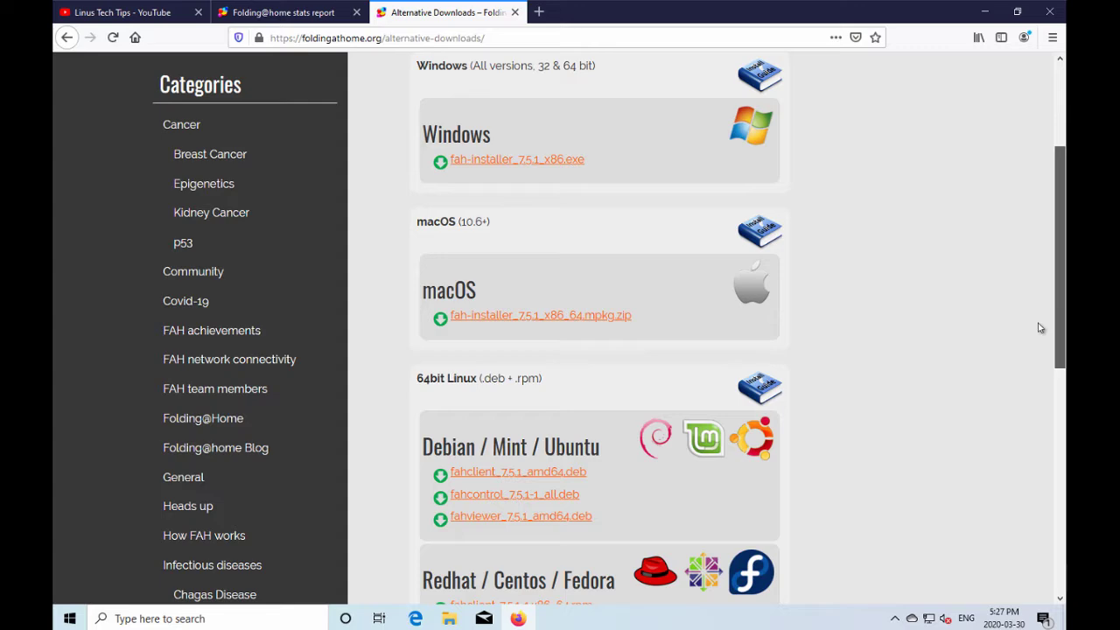
scroll(1041, 327, "down", 3)
scroll(962, 288, "up", 6)
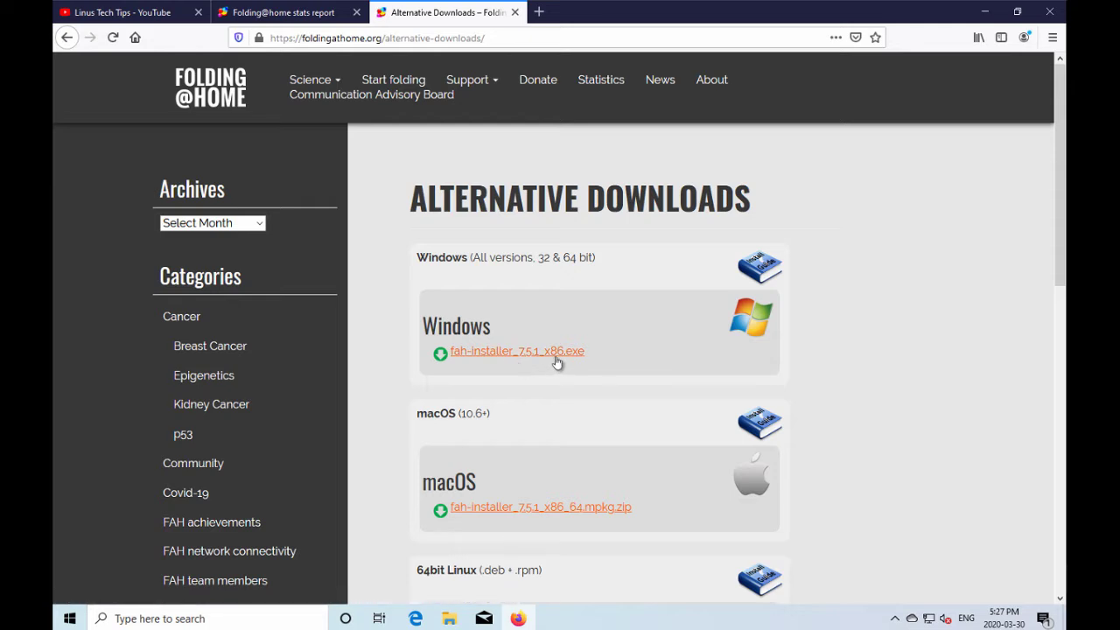
left_click(985, 12)
left_click(340, 264)
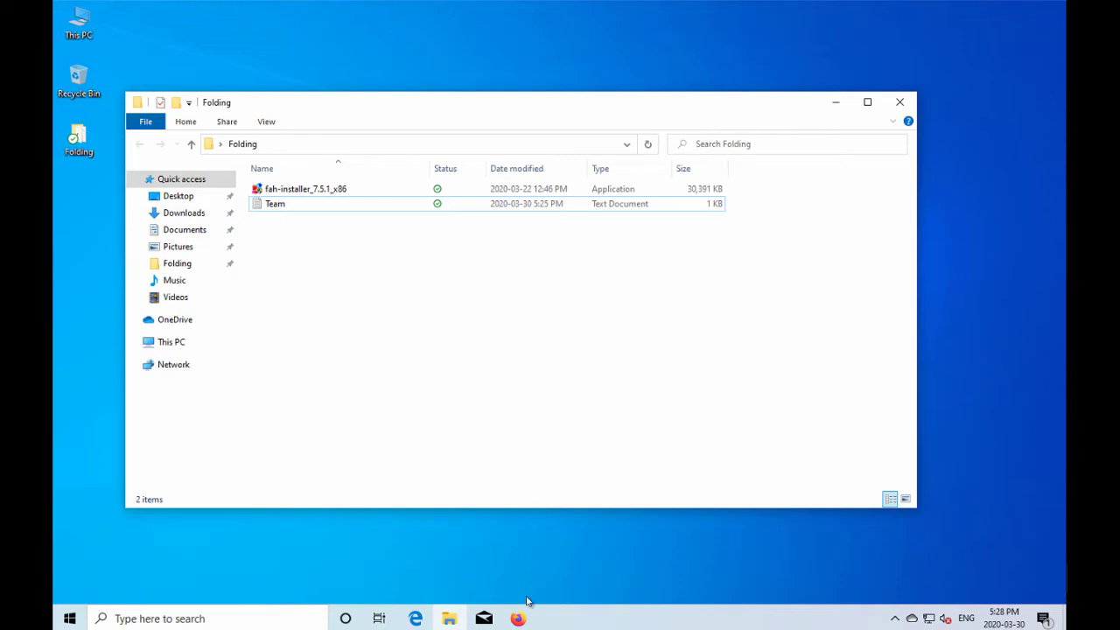
mouse_move(525, 625)
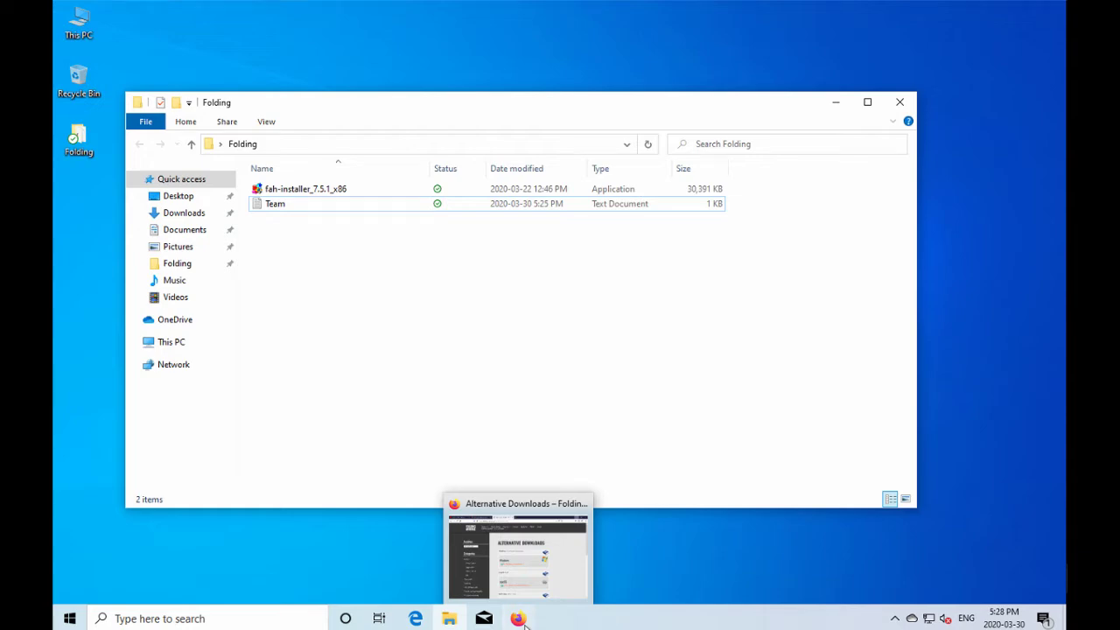
Restore Firefox from the taskbar and show the Linus Tech Tips YouTube tab.
left_click(519, 619)
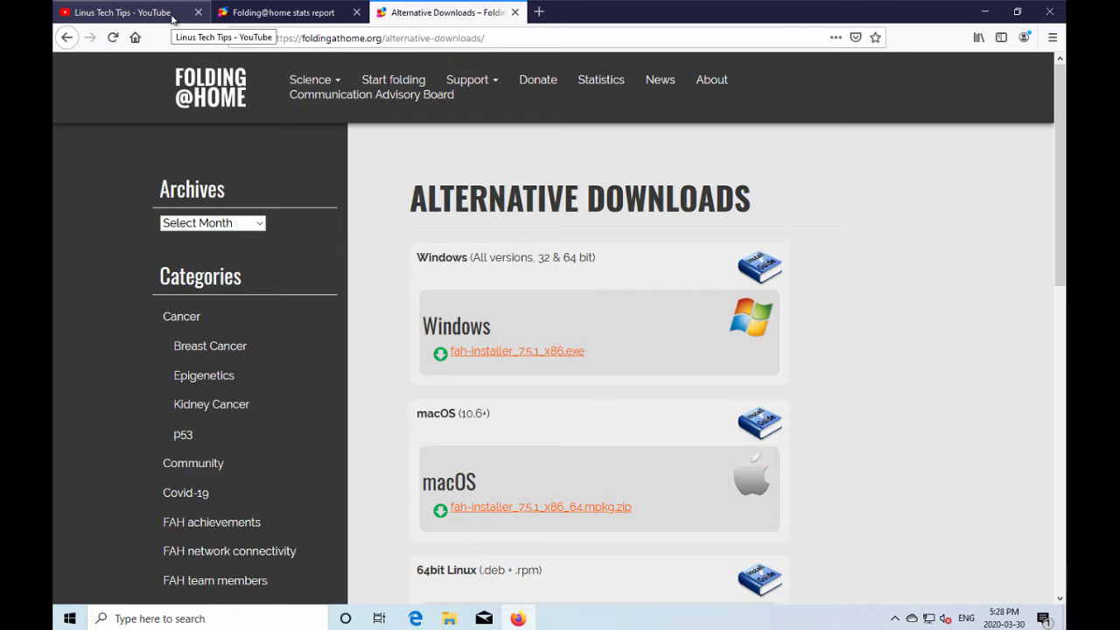
left_click(173, 18)
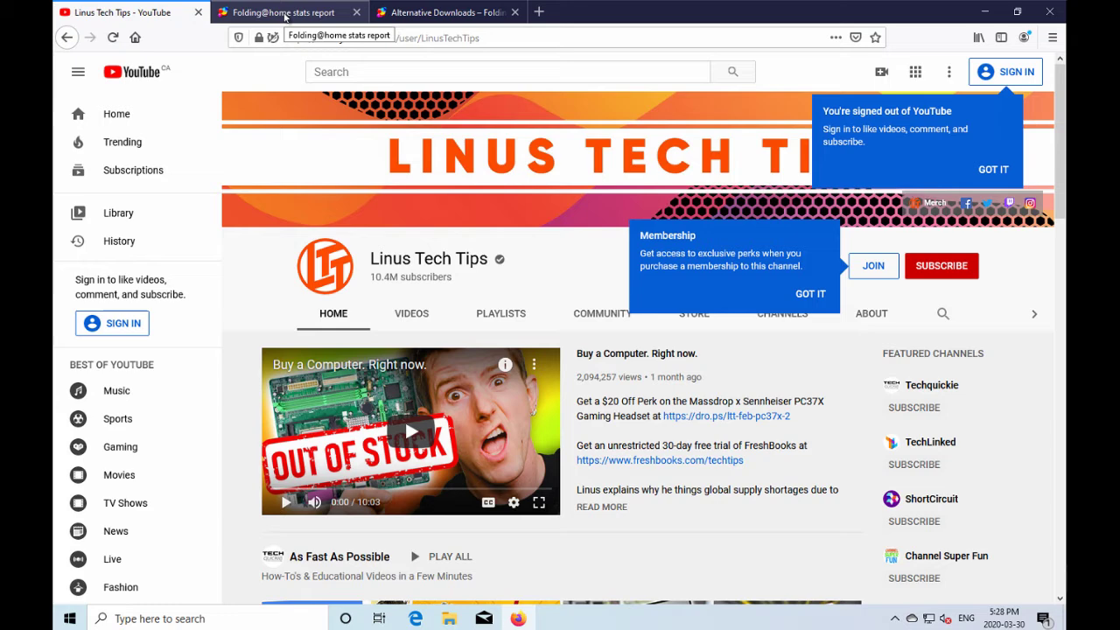
Show the Folding@home stats tab with the March 2020 team rankings.
left_click(285, 17)
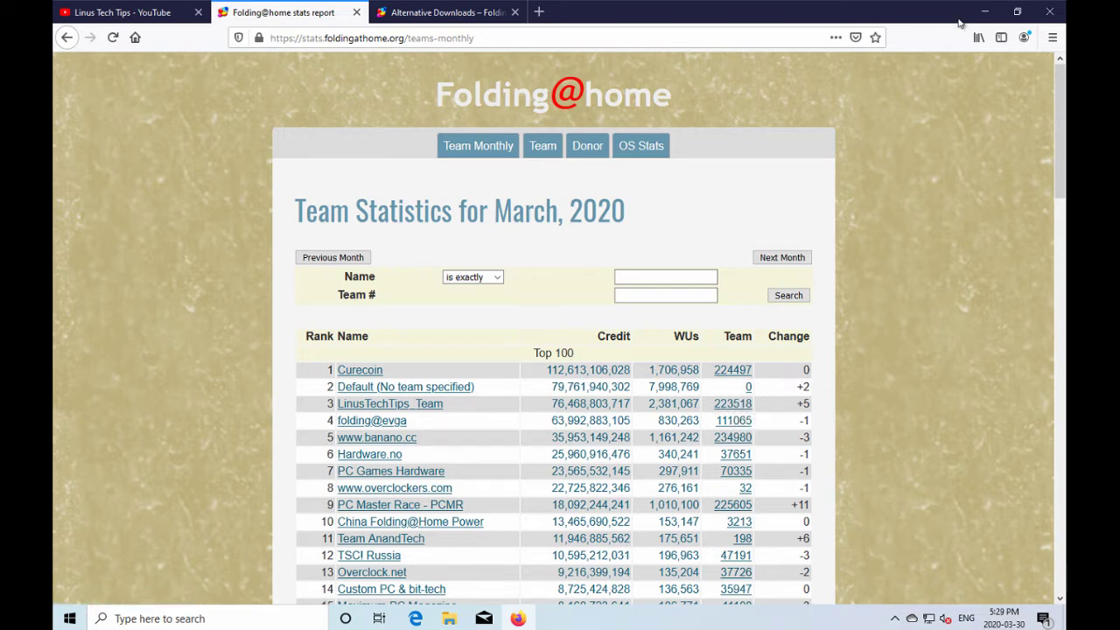
Minimise Firefox, read team number 223518 in Team.txt, then close Notepad.
left_click(985, 18)
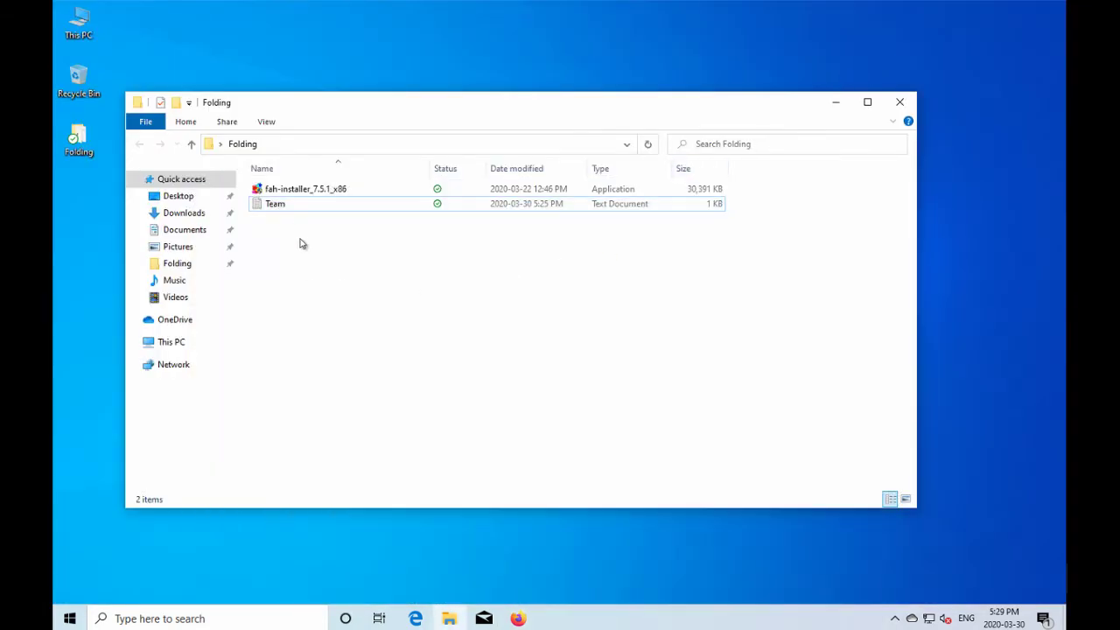
double_click(275, 205)
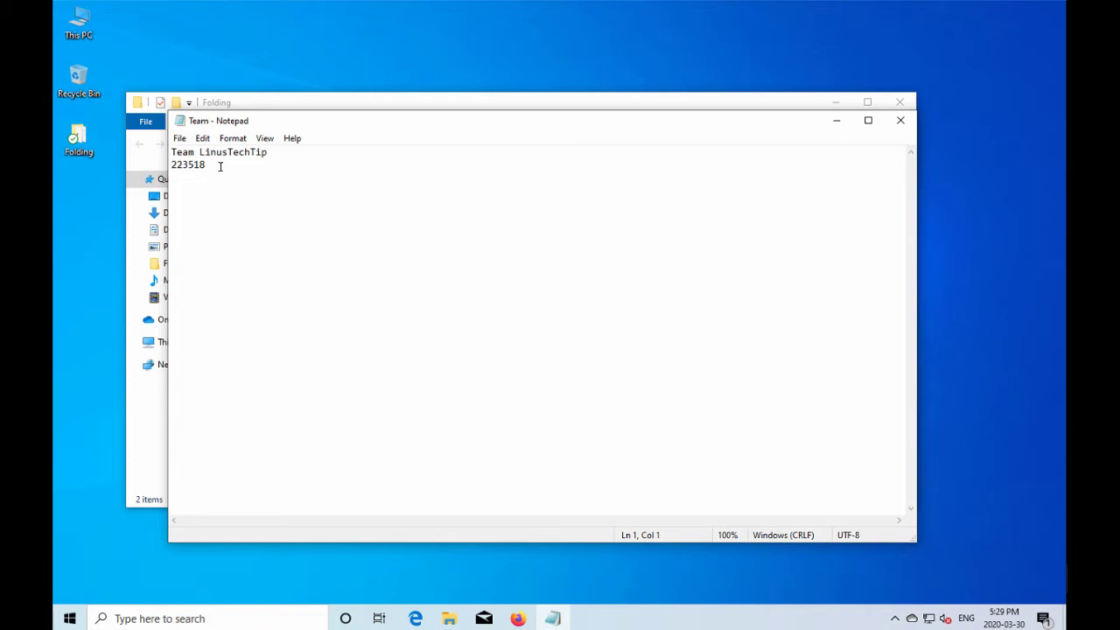
left_click(901, 120)
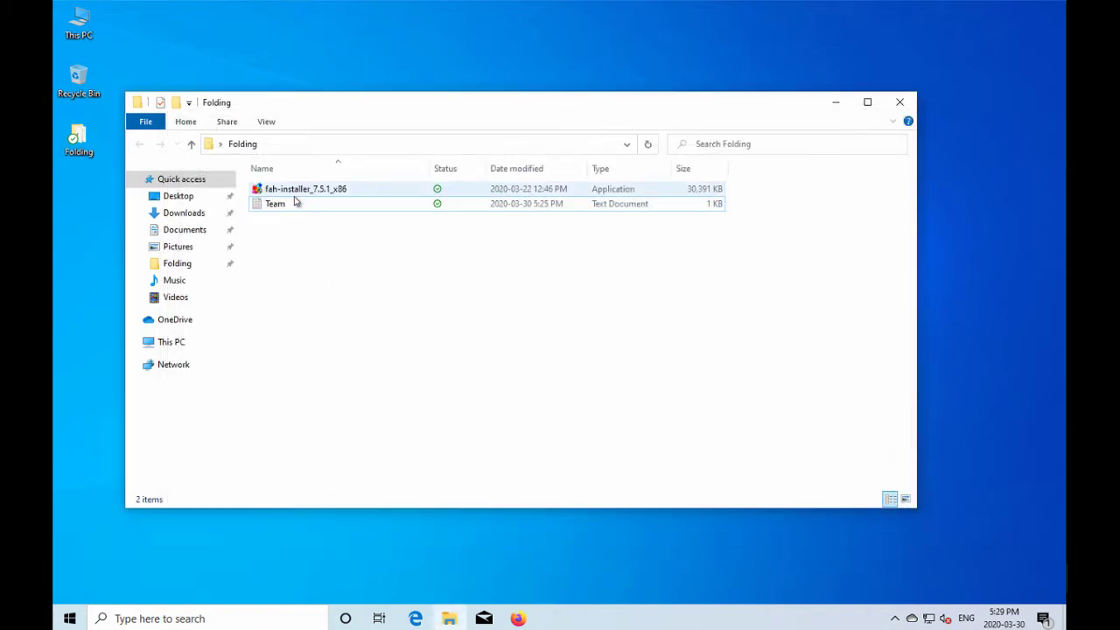
Run fah-installer_7.5.1, accept the licence, choose Custom install and keep the default folders.
double_click(300, 190)
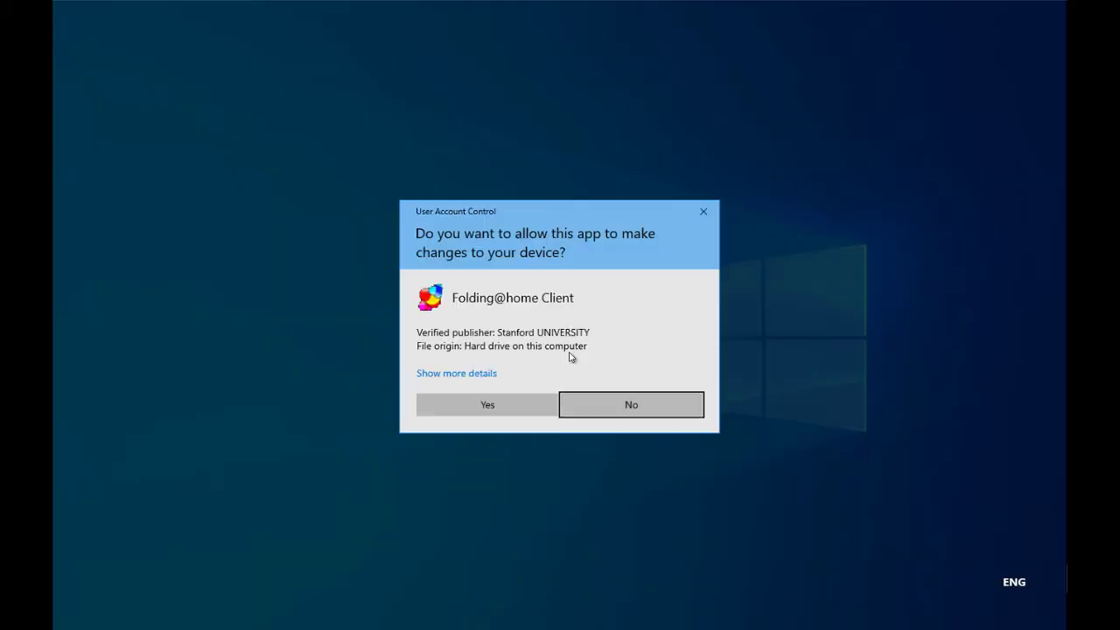
left_click(504, 403)
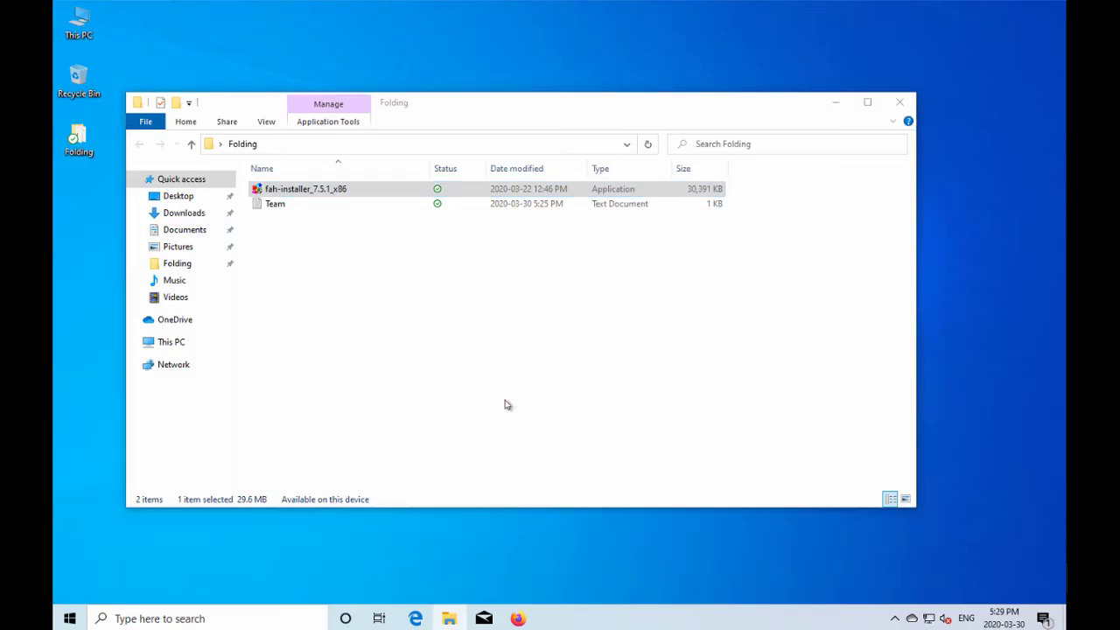
left_click(639, 422)
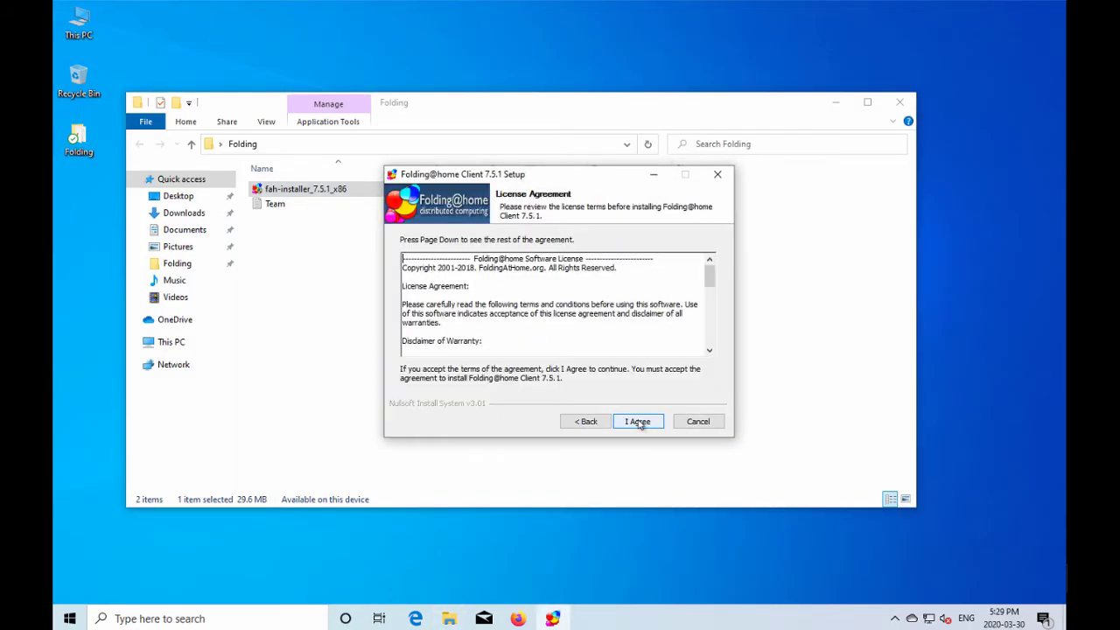
left_click(639, 423)
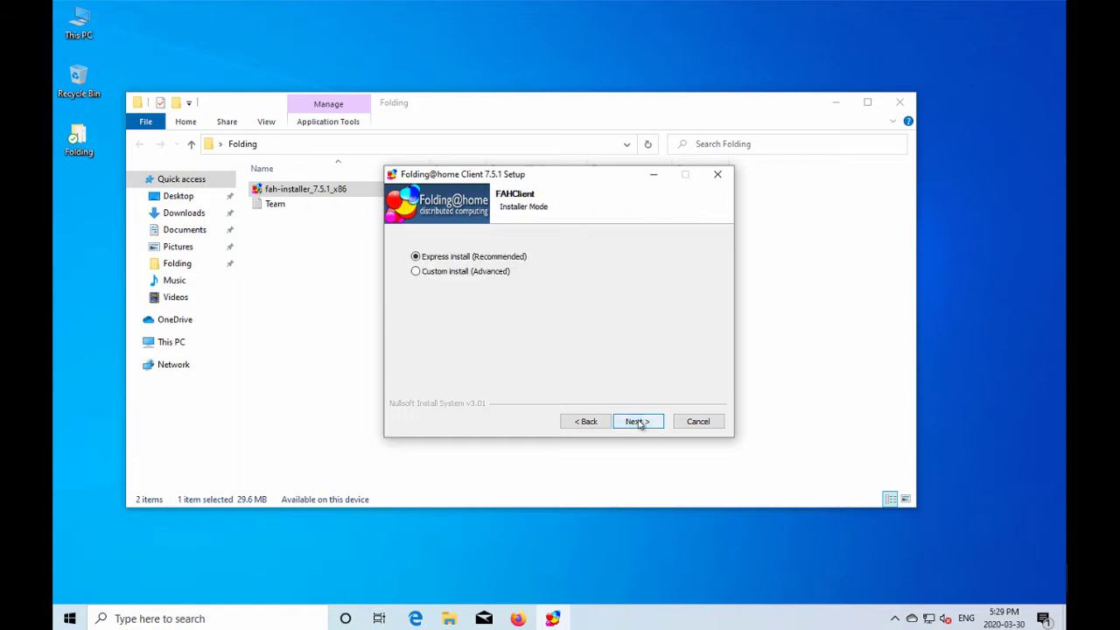
left_click(486, 271)
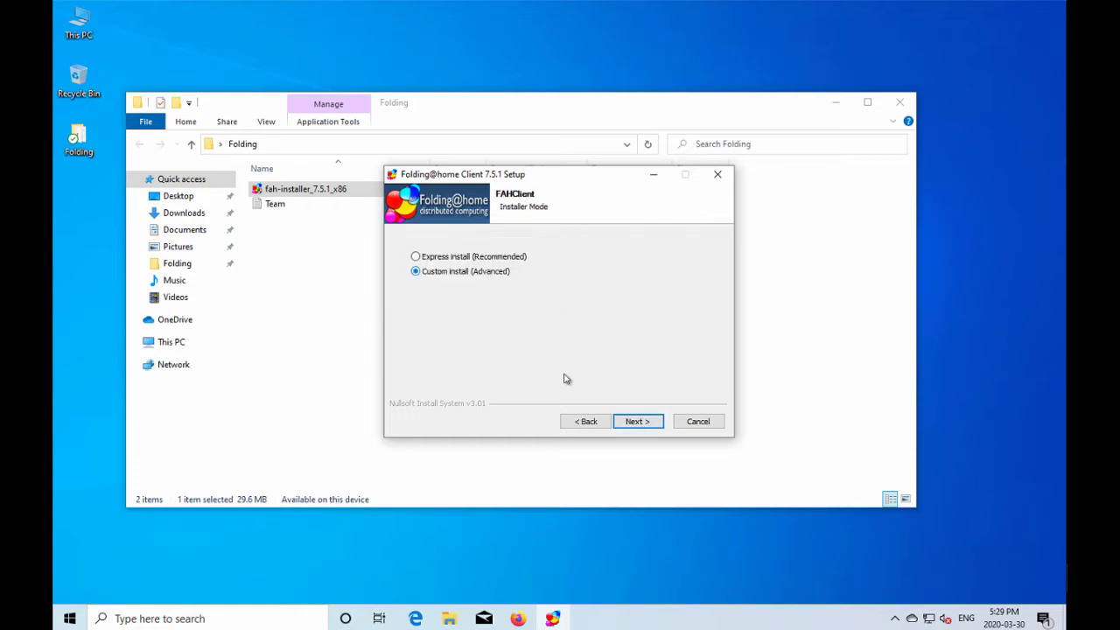
left_click(630, 422)
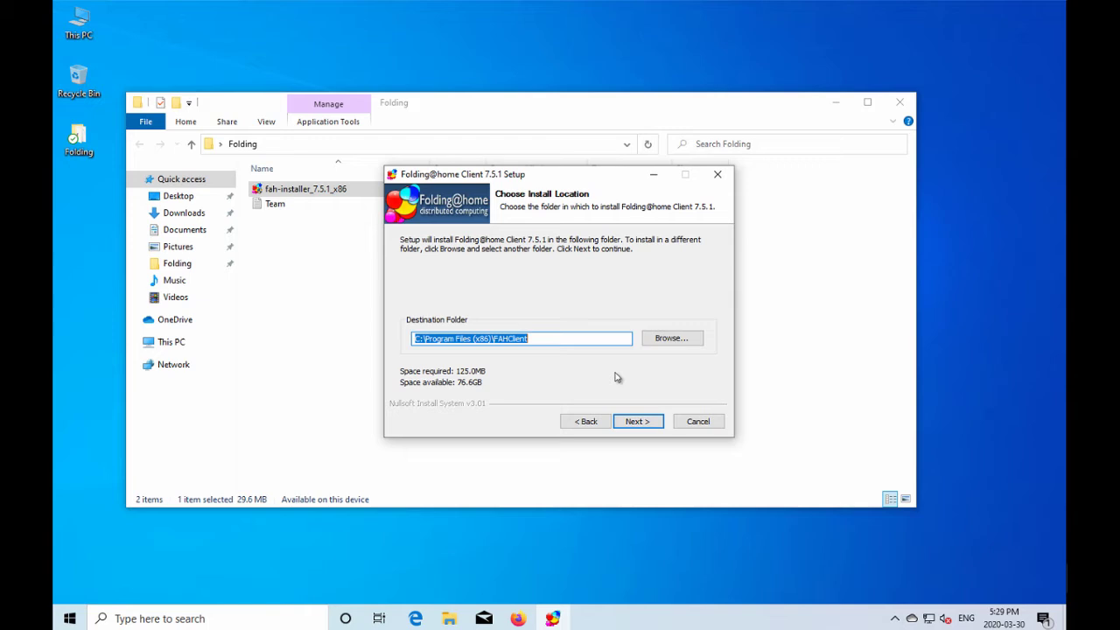
left_click(642, 424)
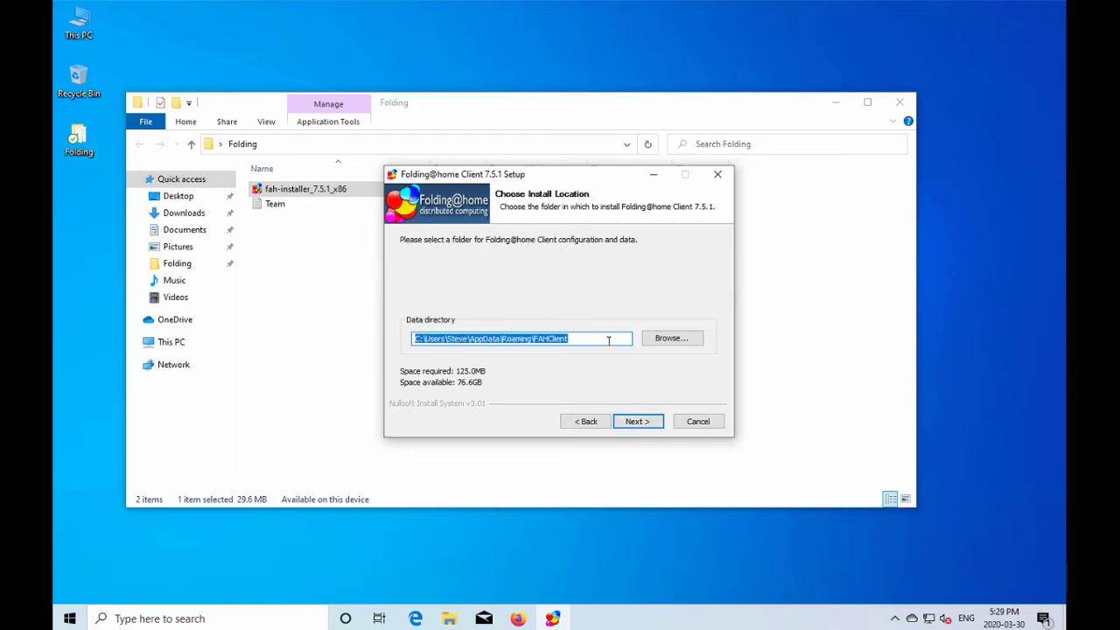
left_click(637, 421)
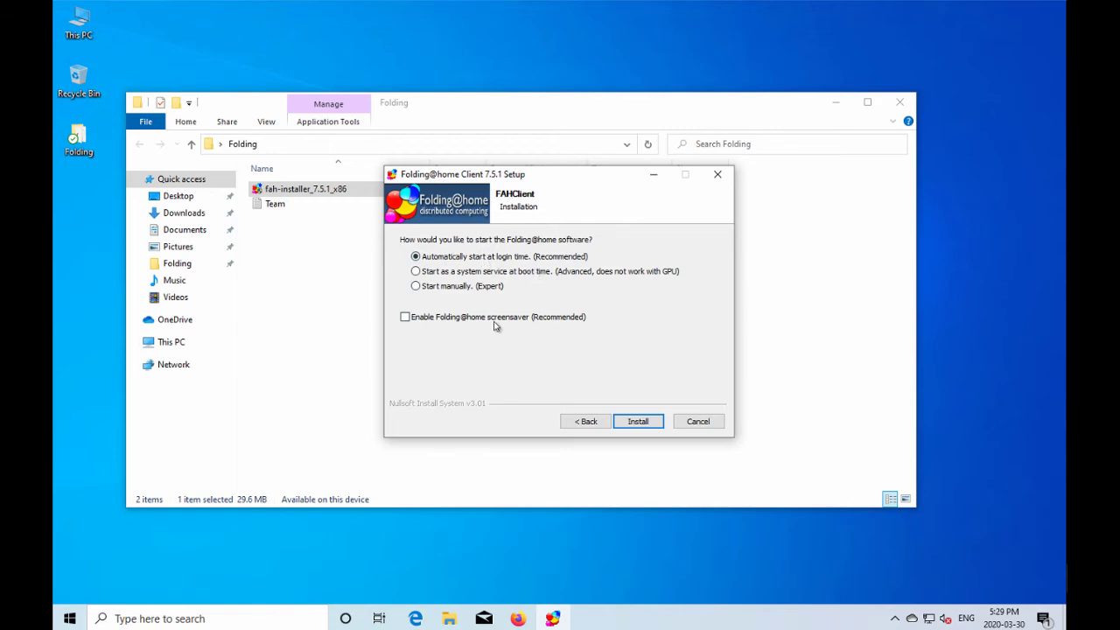
Enable the screensaver, install, and finish setup with Start Folding@home checked.
left_click(406, 318)
left_click(646, 423)
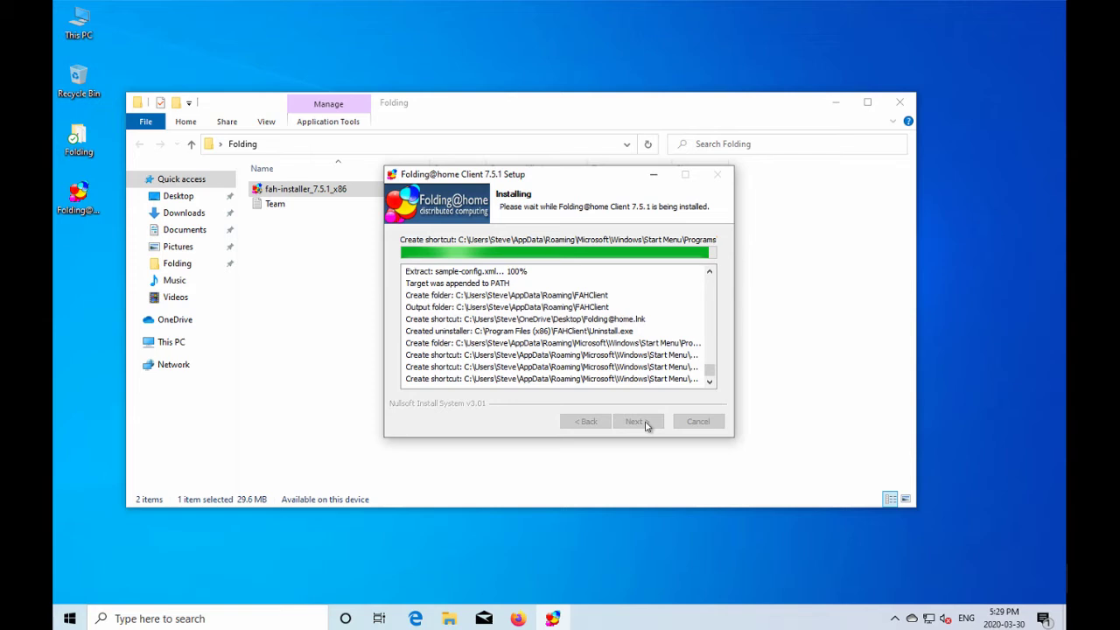
left_click(639, 421)
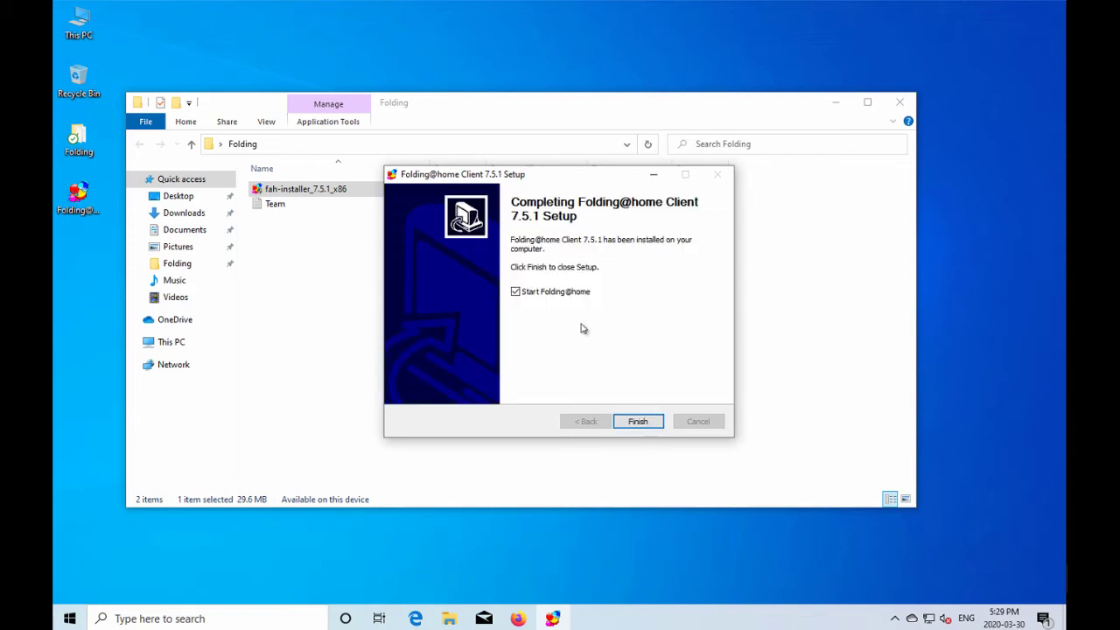
left_click(640, 421)
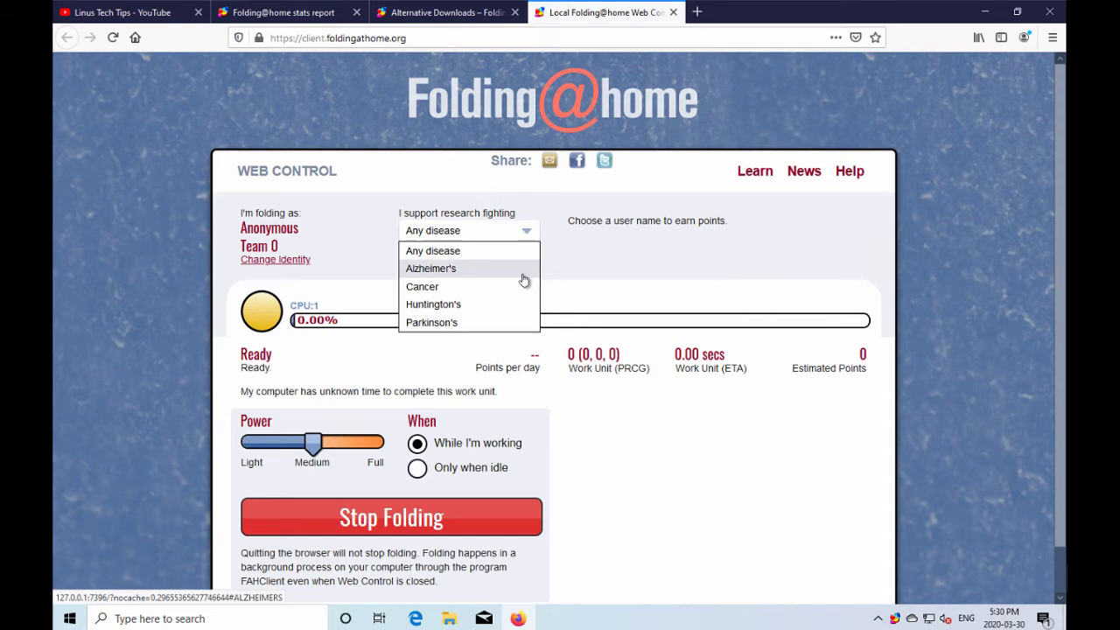
Keep Any disease as the research cause while work unit 13861 starts running.
left_click(638, 276)
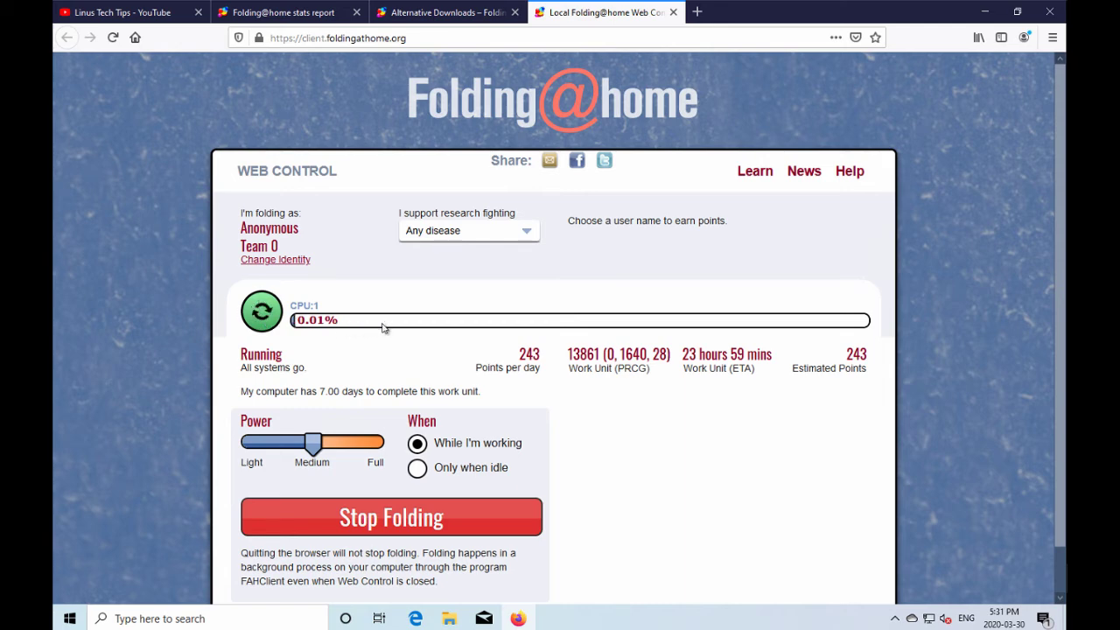
left_click(315, 448)
left_click(895, 618)
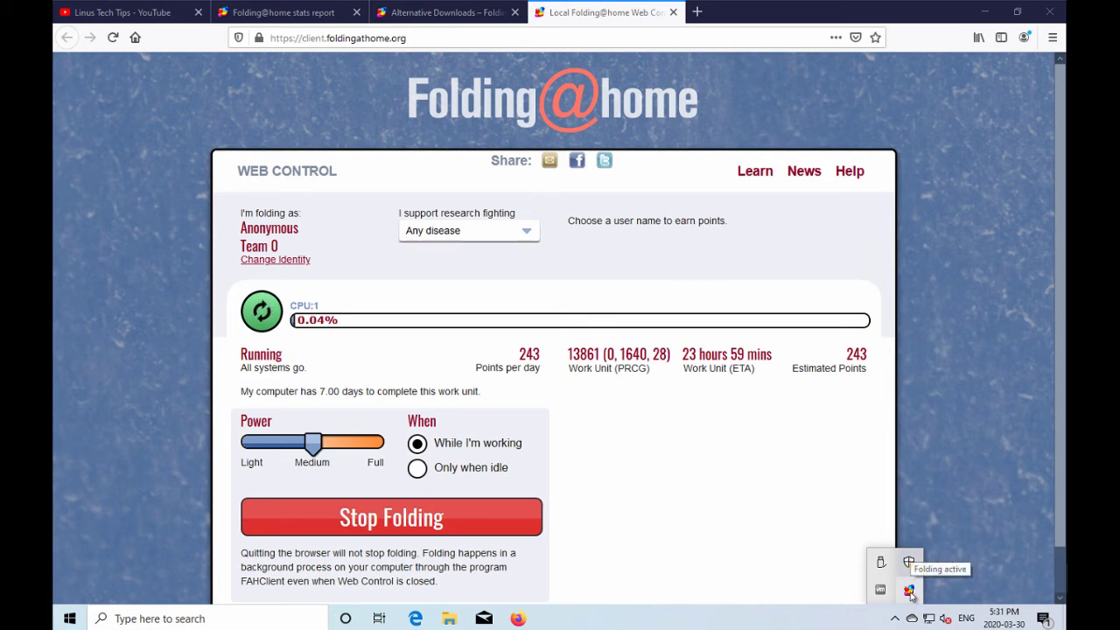
right_click(912, 594)
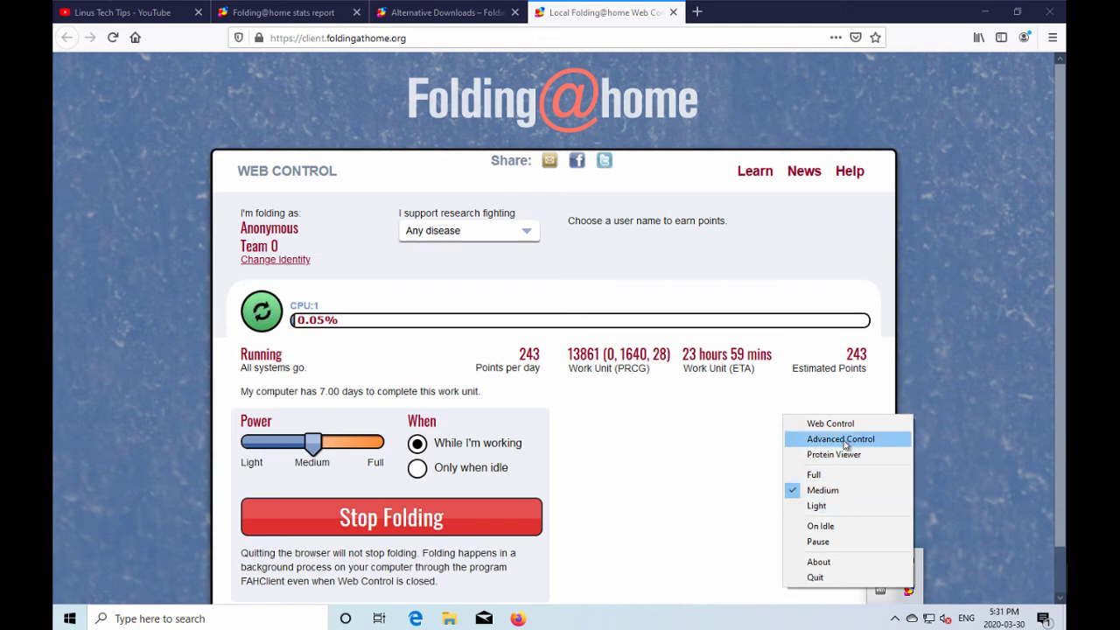
left_click(683, 562)
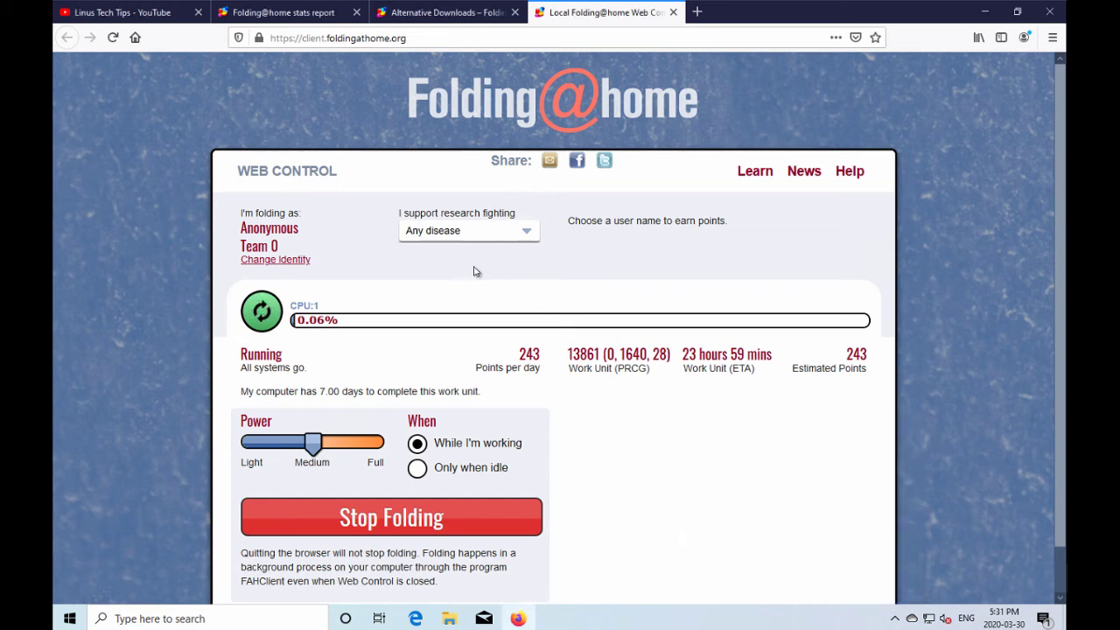
Open Team.txt from the Folding folder, select 223518, then minimise Notepad and Explorer.
left_click(448, 619)
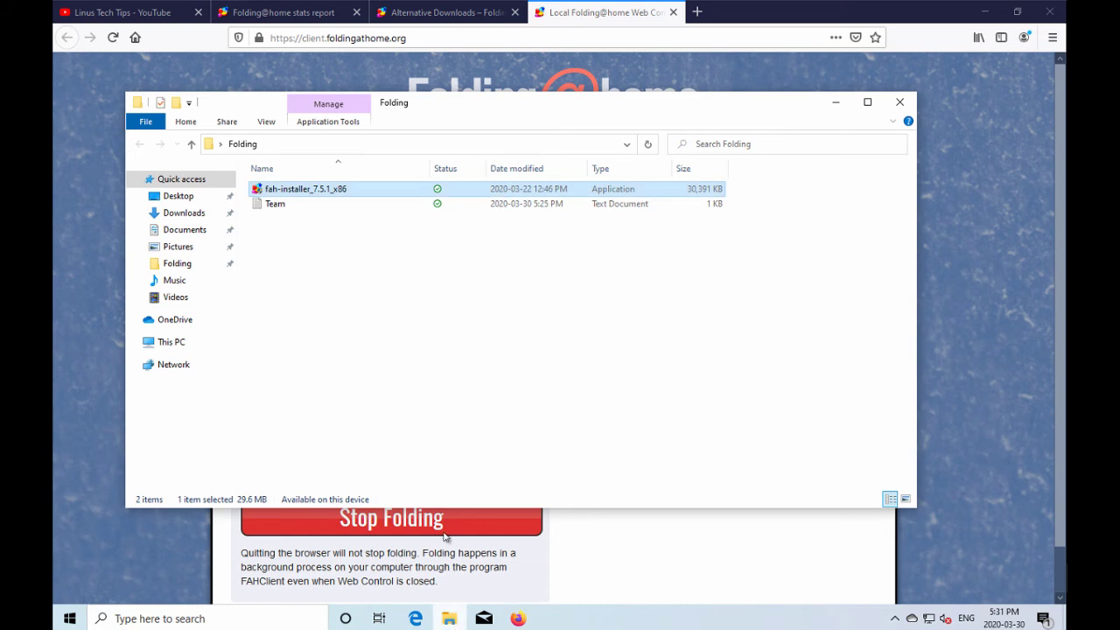
left_click(338, 300)
double_click(278, 205)
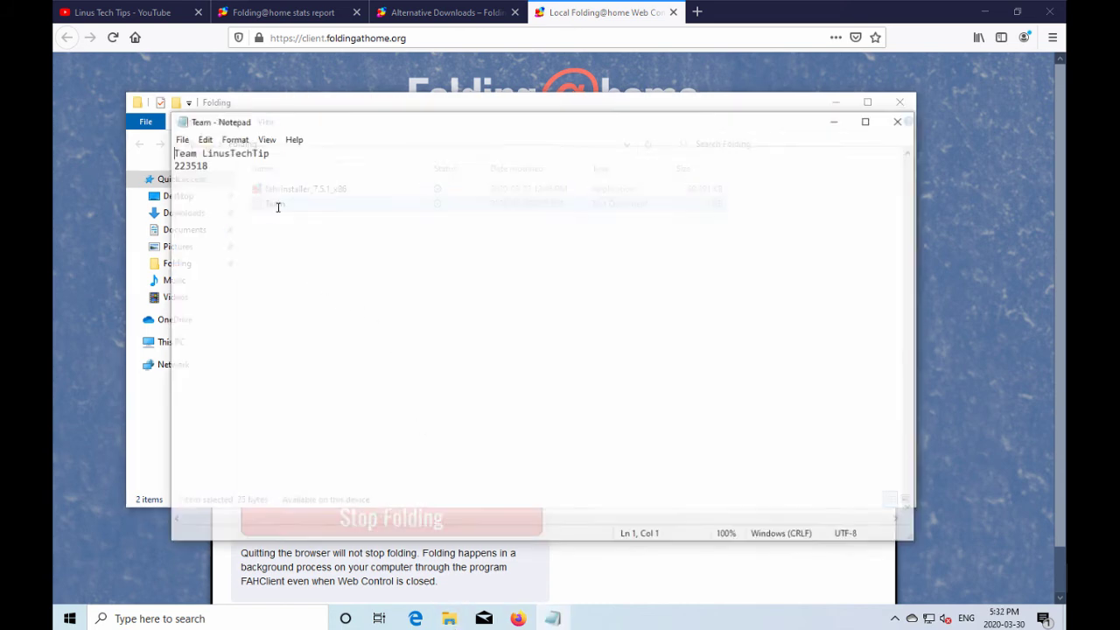
left_click_drag(215, 166, 163, 171)
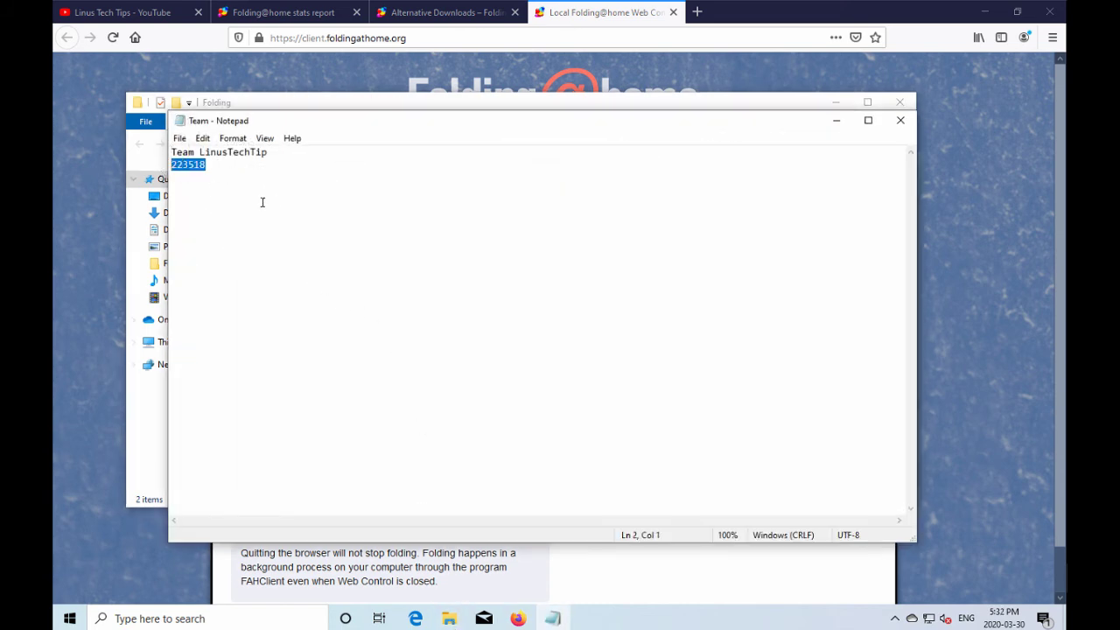
left_click(835, 124)
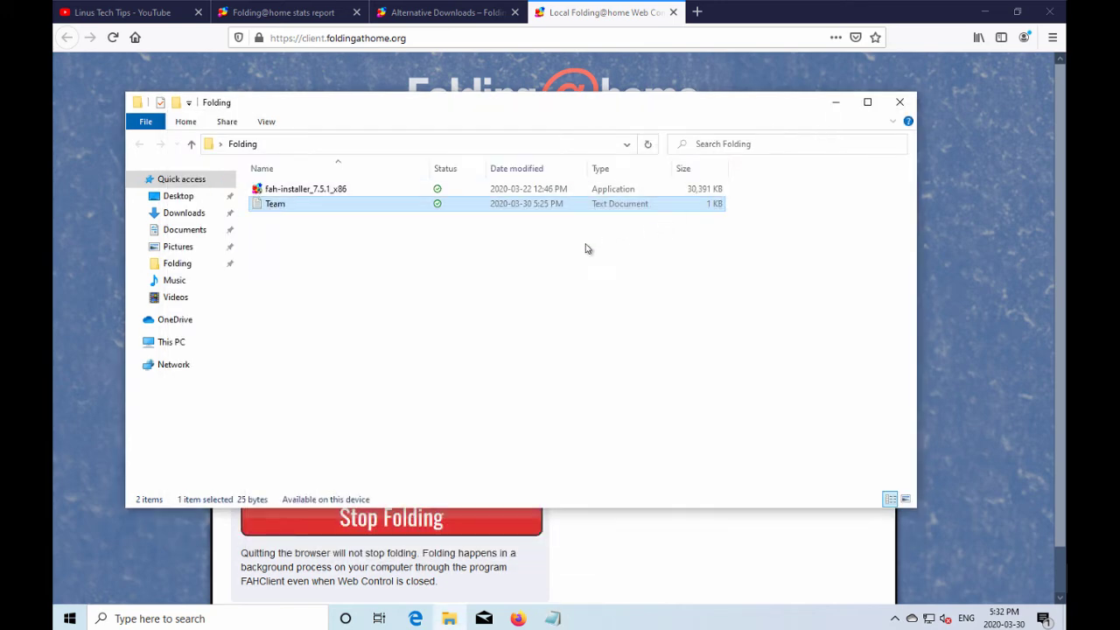
left_click(836, 103)
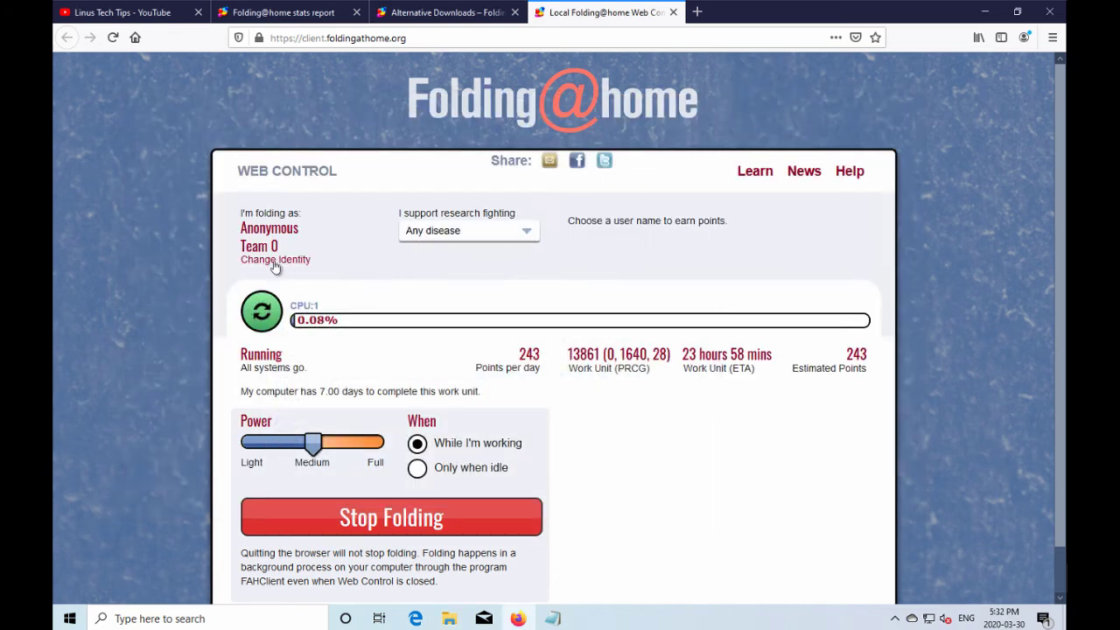
In Change Identity, replace Anonymous with the user's name, enter team 223518, and save.
left_click(274, 261)
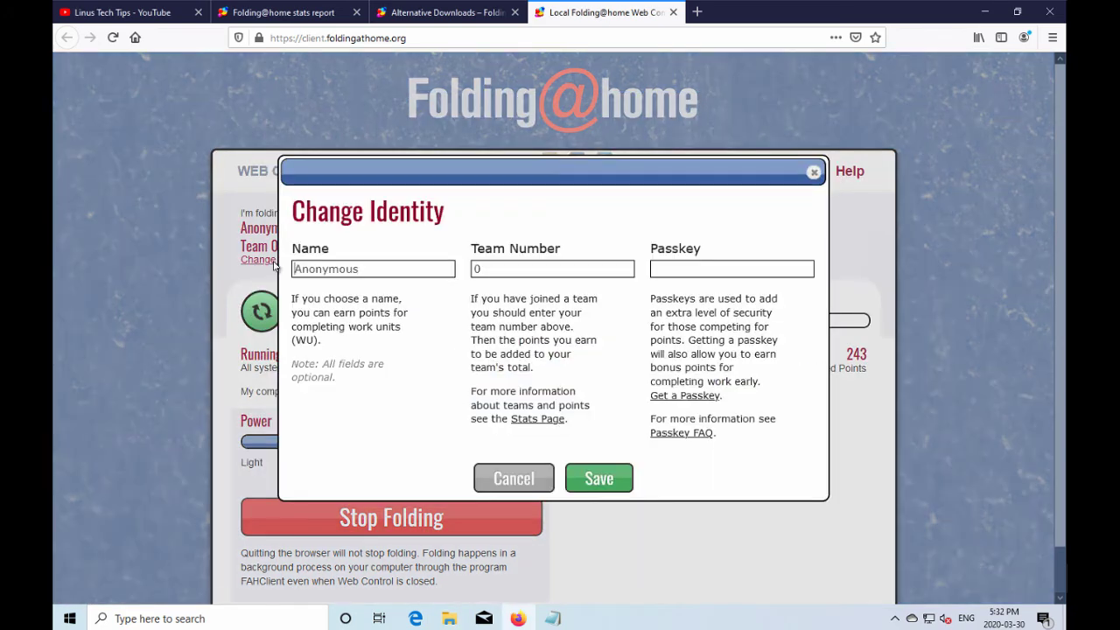
left_click(372, 269)
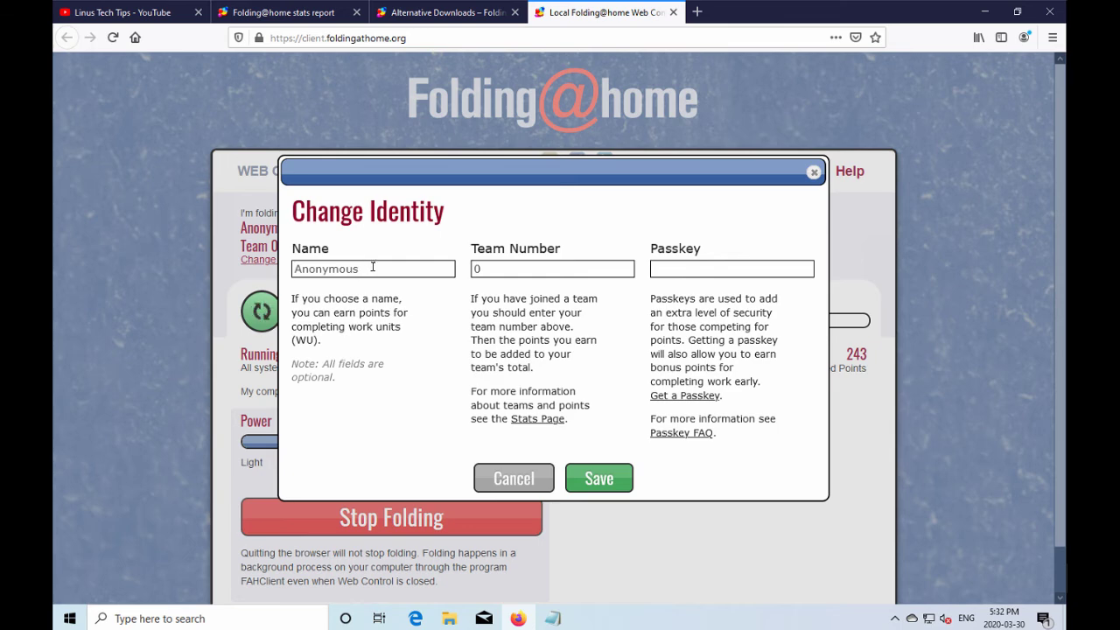
double_click(319, 271)
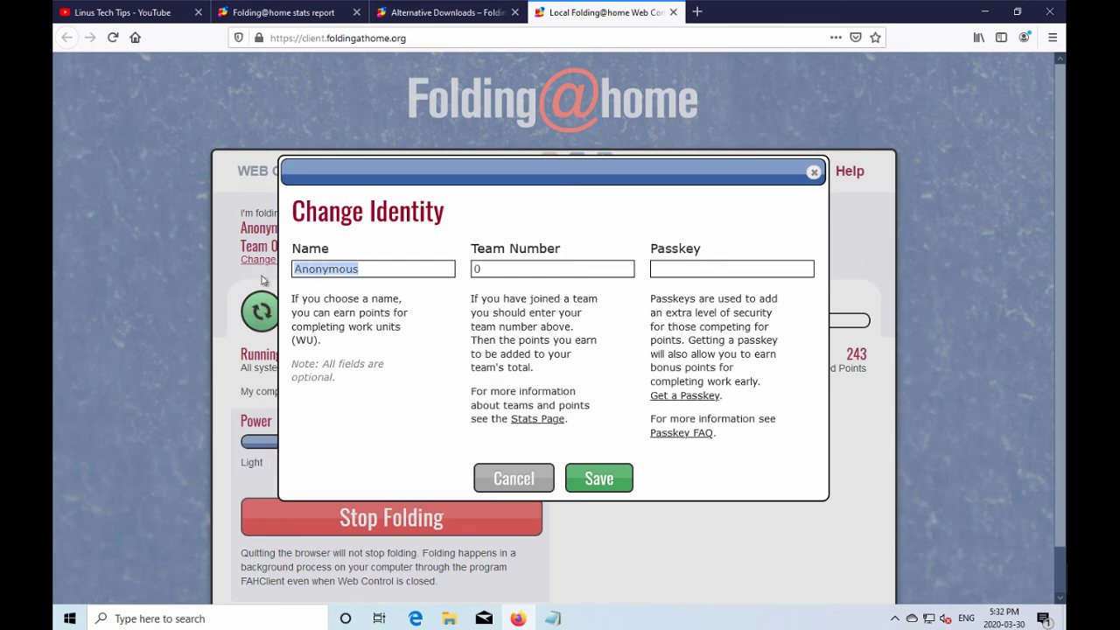
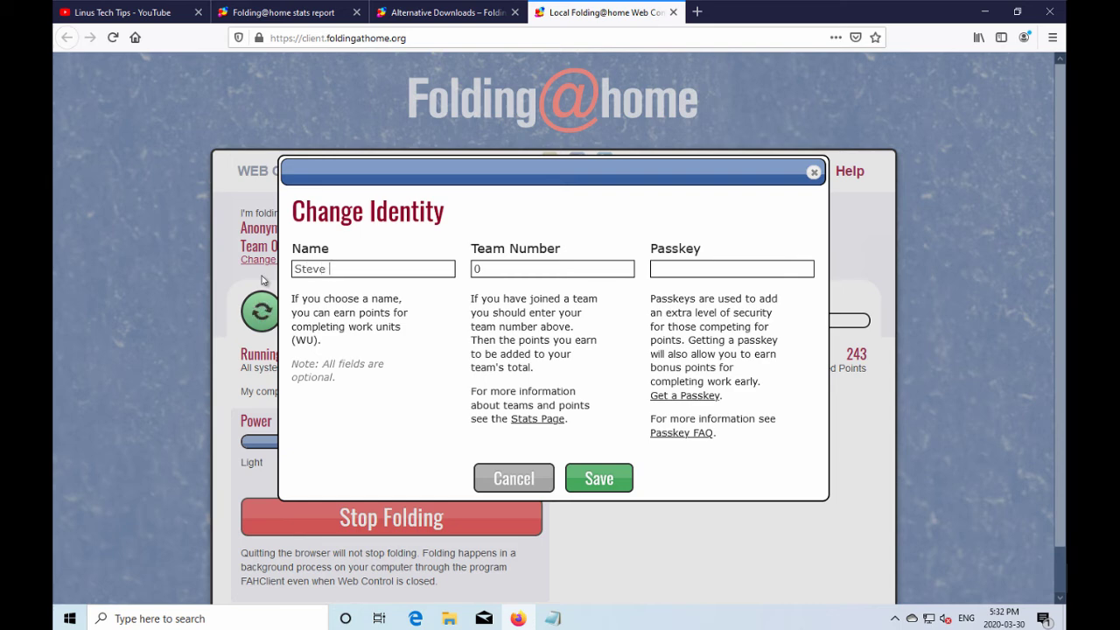
key("Tab")
type("223518")
key("BackSpace")
type("_")
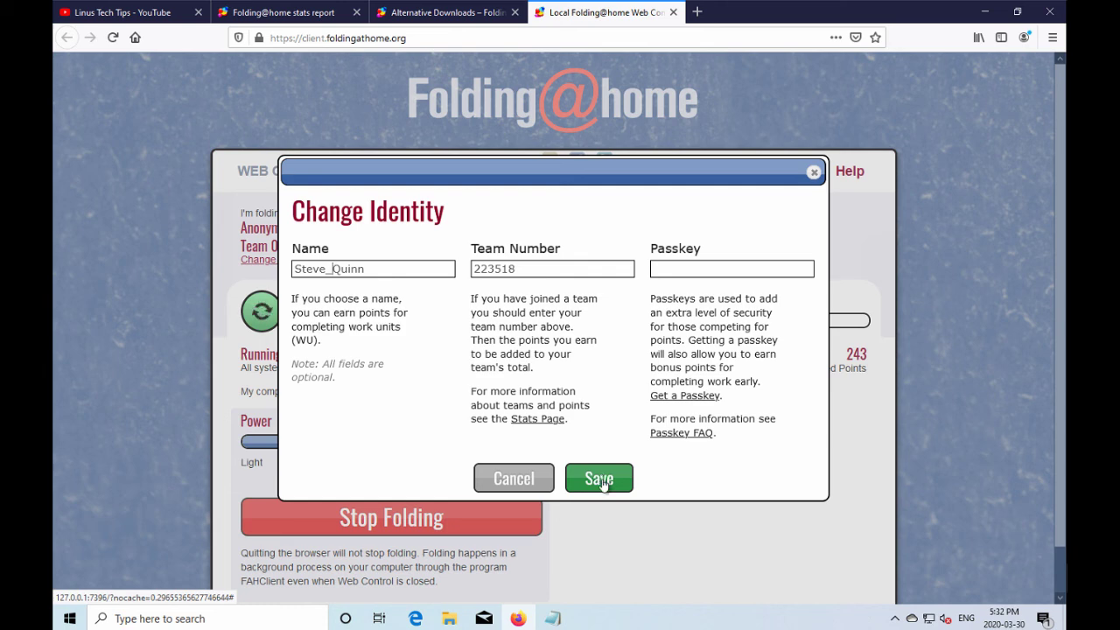
left_click(602, 480)
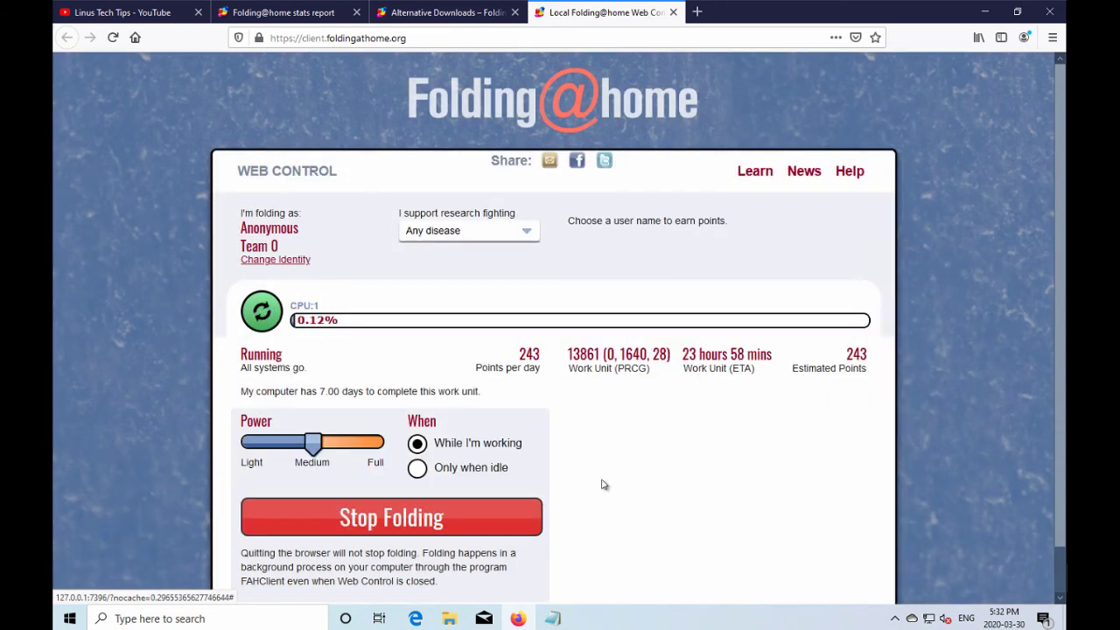